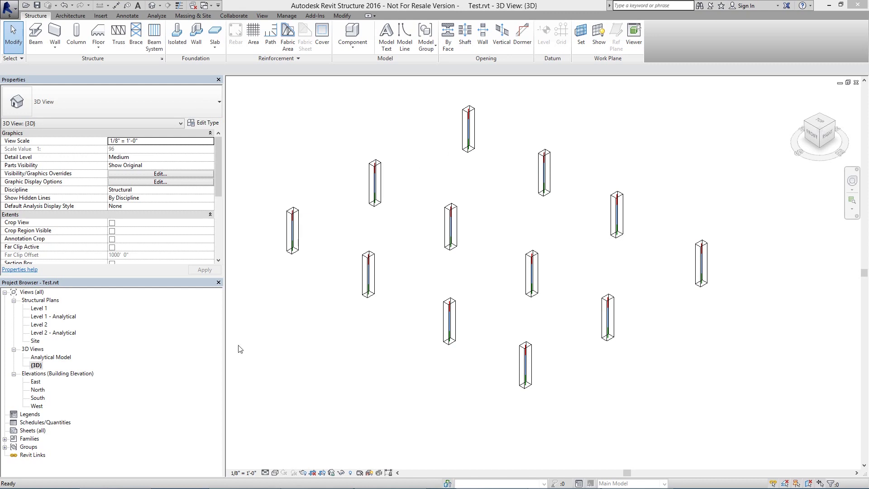
- On the Level 2 plan, sketch a rectangular structural floor around all twelve columns (77'-8" by 60'-6")
{"action": "double_click", "coordinate": [40, 325]}
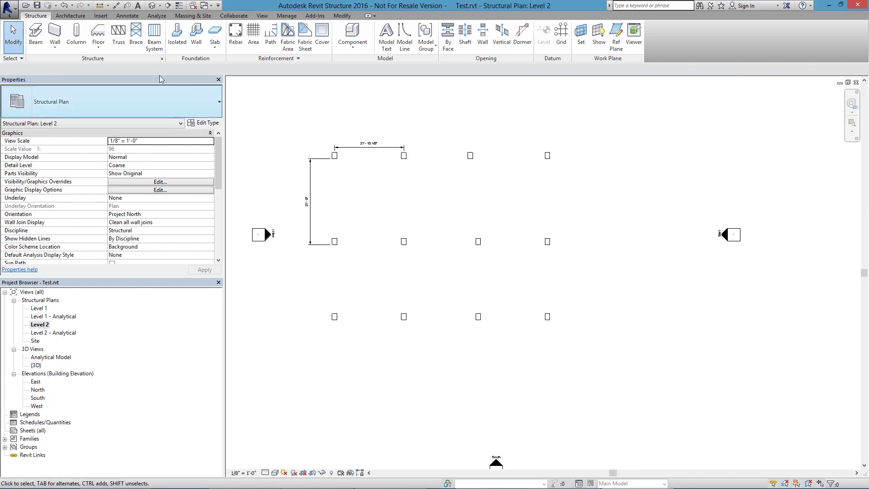
{"action": "left_click", "coordinate": [99, 47]}
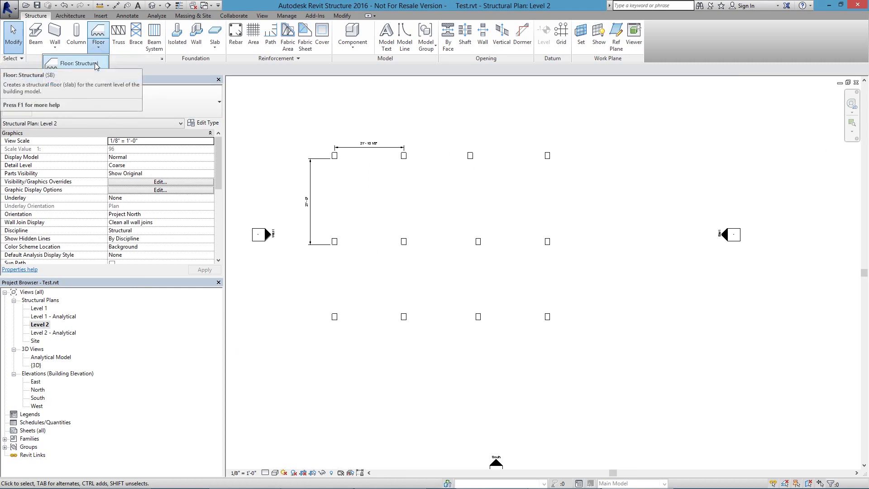
{"action": "left_click", "coordinate": [97, 66]}
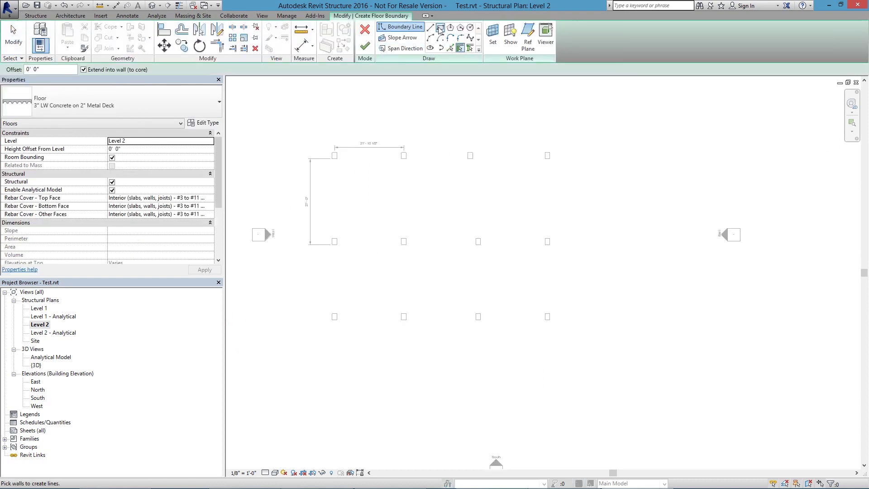
{"action": "left_click", "coordinate": [439, 27]}
{"action": "left_click", "coordinate": [319, 142]}
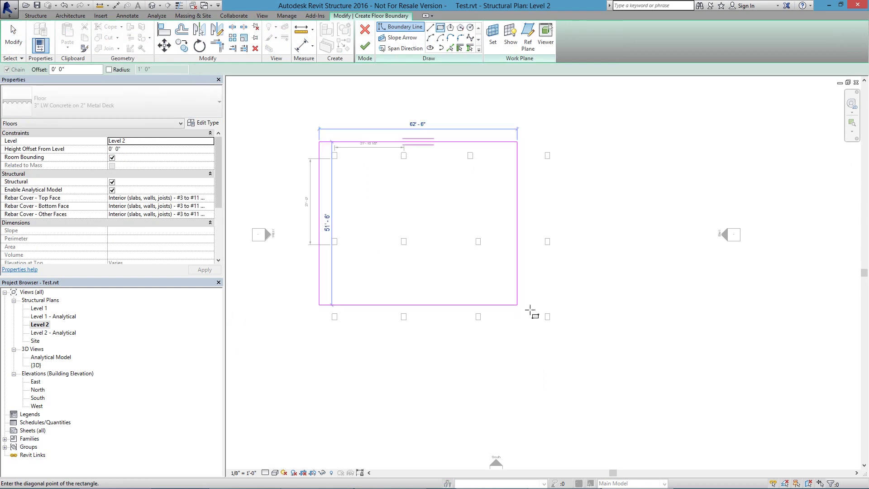
{"action": "left_click", "coordinate": [564, 333]}
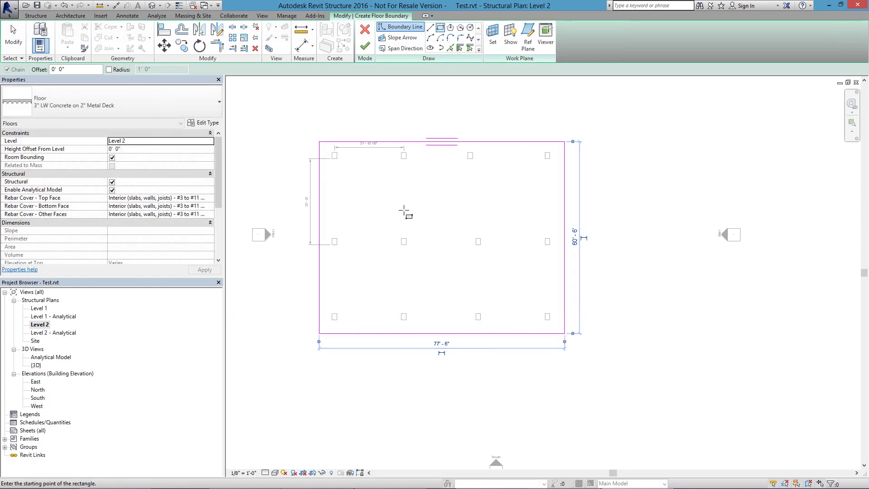
{"action": "left_click", "coordinate": [366, 46]}
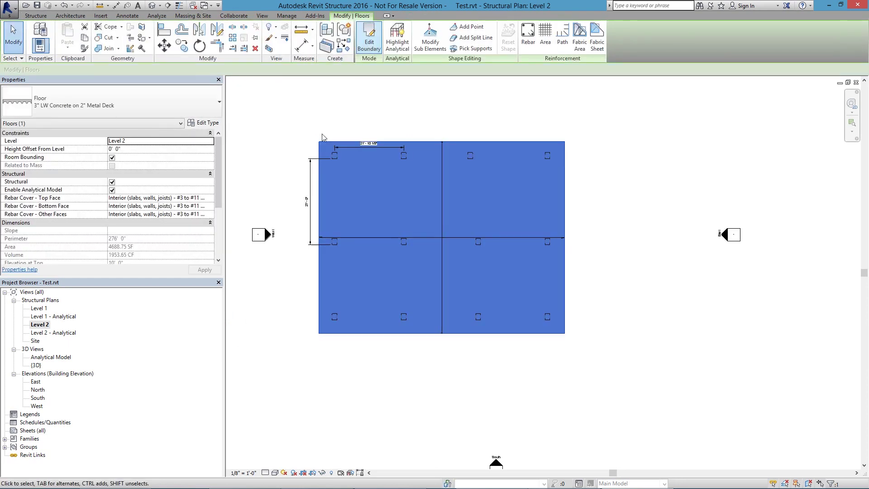
- Change the new Level 2 slab's type to 6" Concrete
{"action": "left_click", "coordinate": [423, 175]}
{"action": "left_click", "coordinate": [426, 146]}
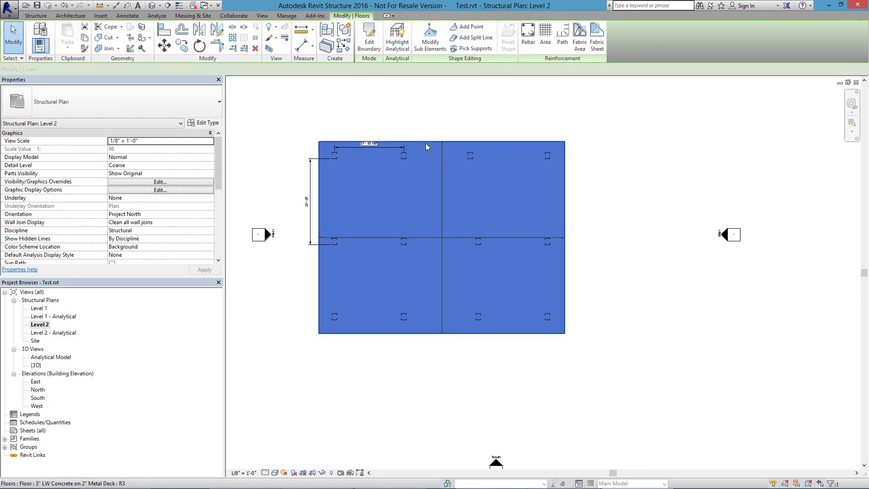
{"action": "left_click", "coordinate": [116, 103]}
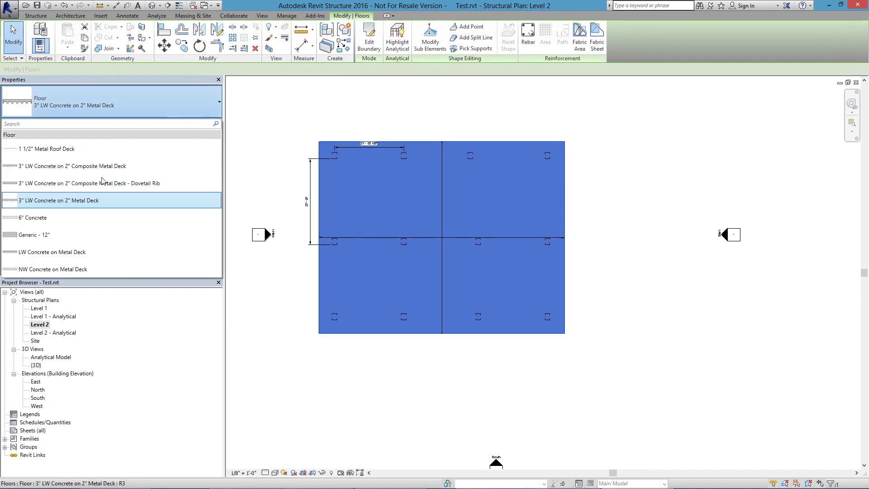
{"action": "left_click", "coordinate": [96, 220]}
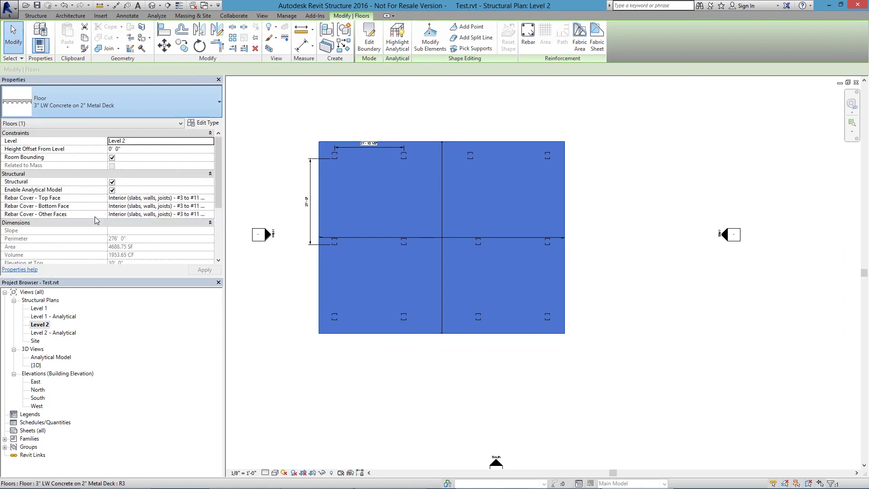
- Set the slab's analytical floor Analyze As to Two-Way, then save the project
{"action": "left_click", "coordinate": [368, 187]}
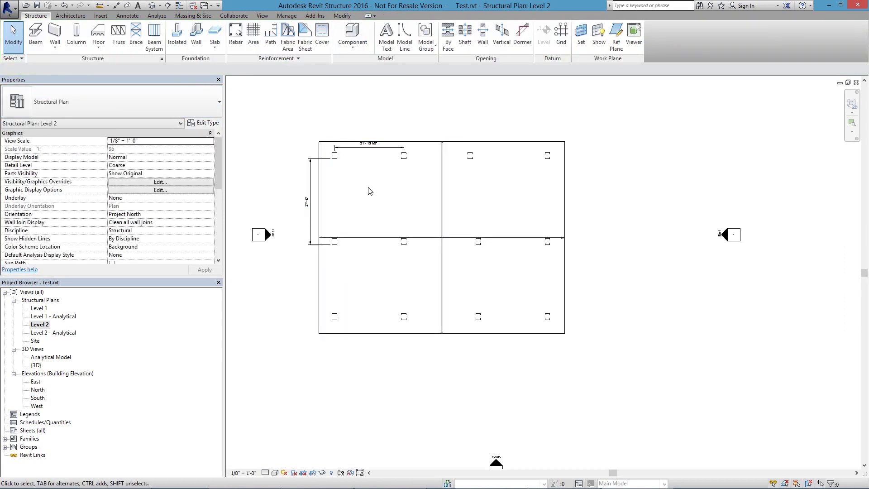
{"action": "left_click", "coordinate": [319, 199]}
{"action": "left_click", "coordinate": [131, 123]}
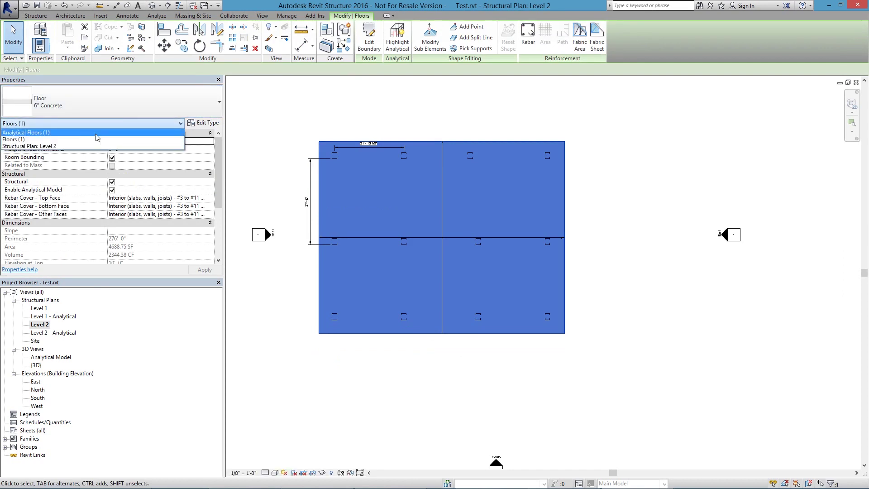
{"action": "left_click", "coordinate": [97, 132]}
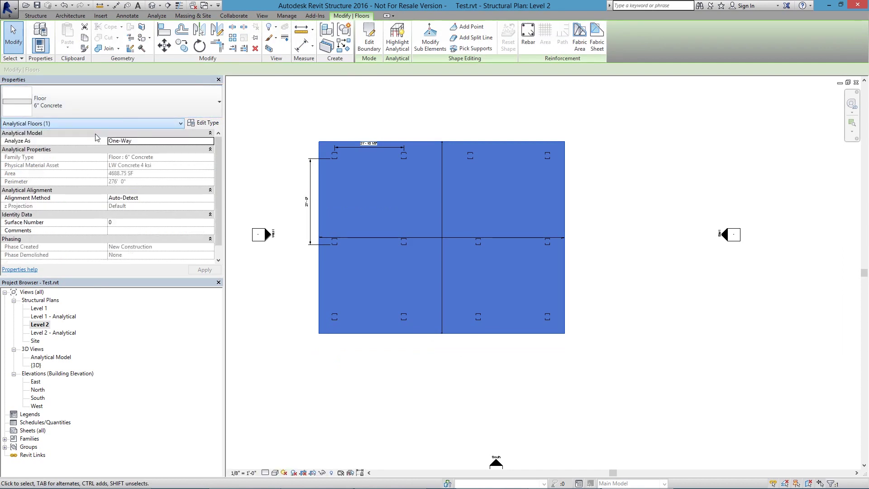
{"action": "left_click", "coordinate": [159, 142]}
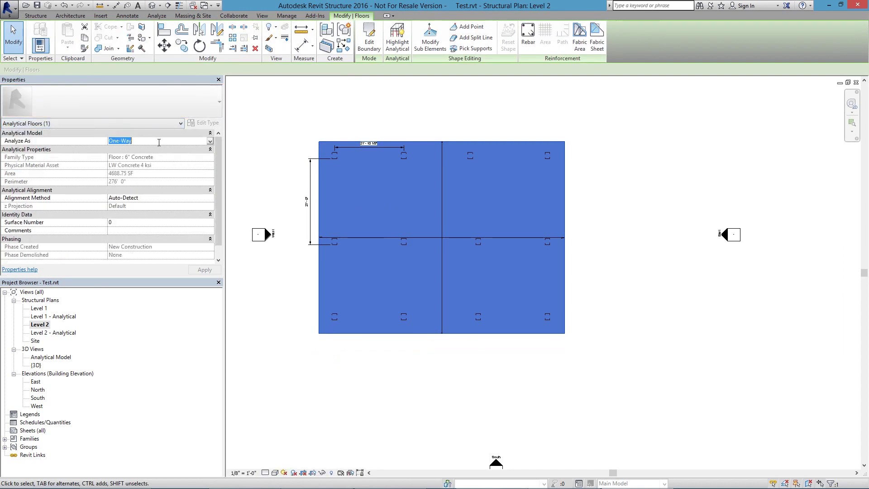
{"action": "left_click", "coordinate": [210, 140]}
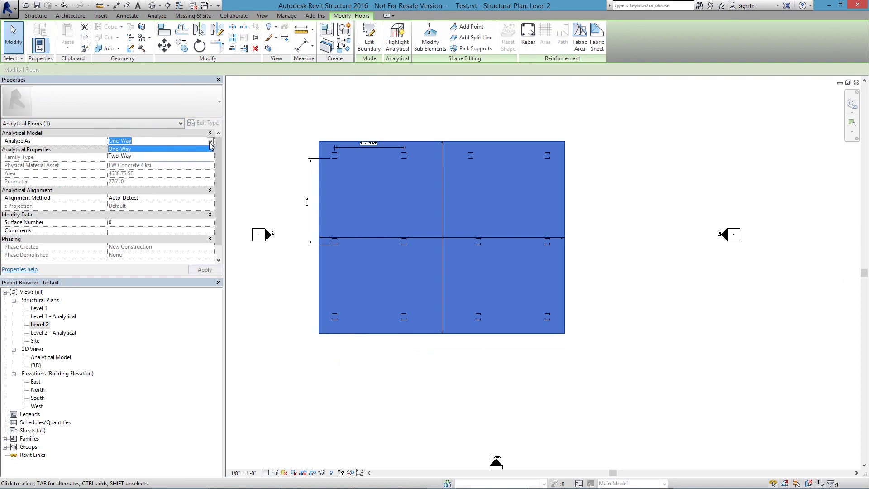
{"action": "left_click", "coordinate": [117, 156]}
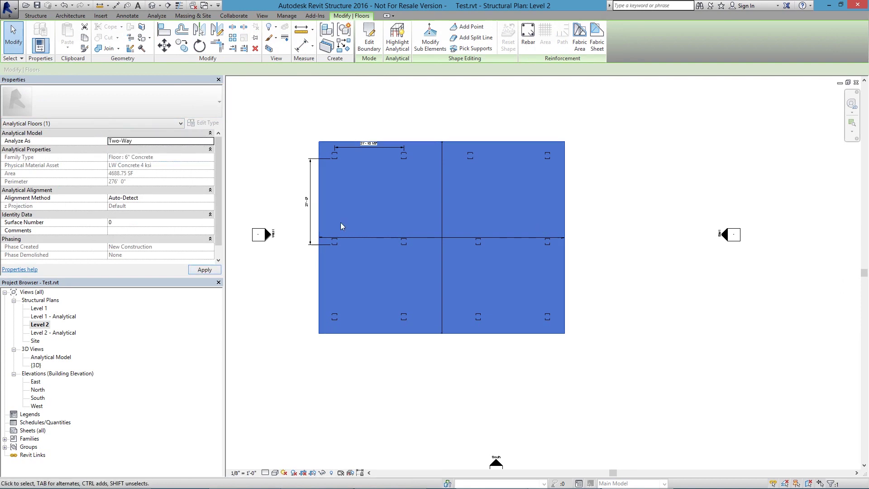
{"action": "left_click", "coordinate": [38, 6]}
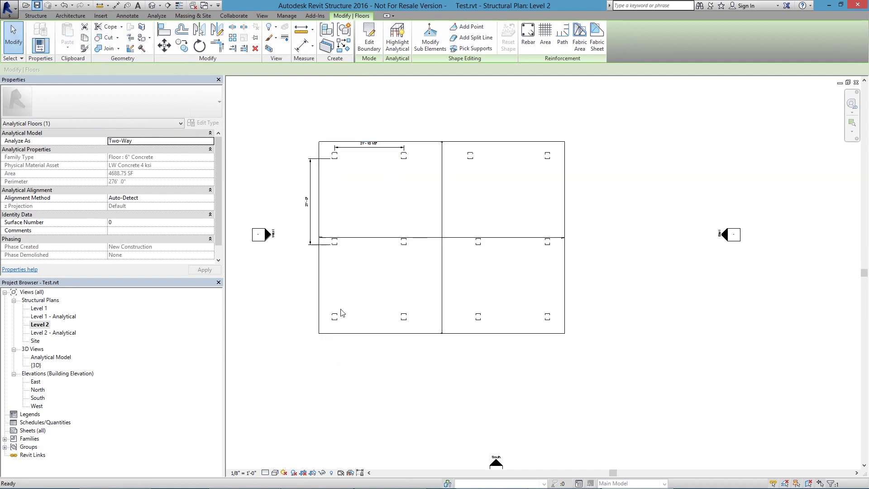
- From the East elevation, mark the Level 2 level as a RISA Elevated Slab and apply
{"action": "left_click", "coordinate": [35, 382]}
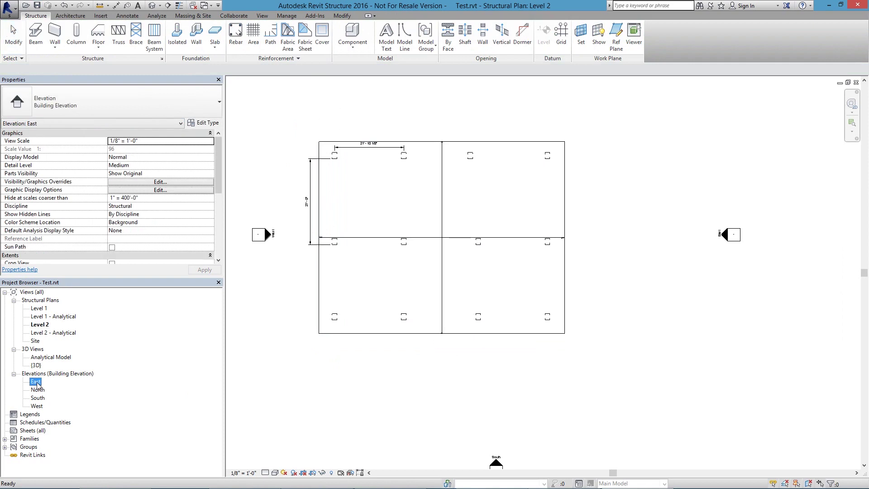
{"action": "double_click", "coordinate": [37, 382]}
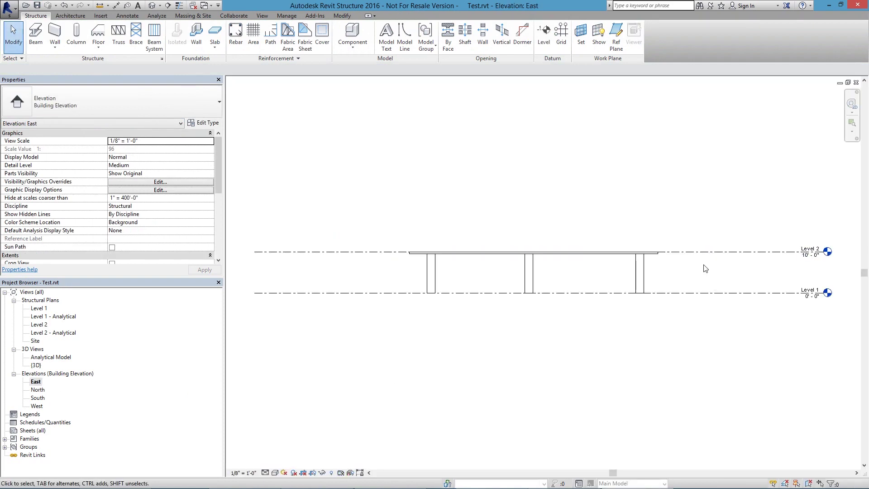
{"action": "left_click", "coordinate": [687, 252]}
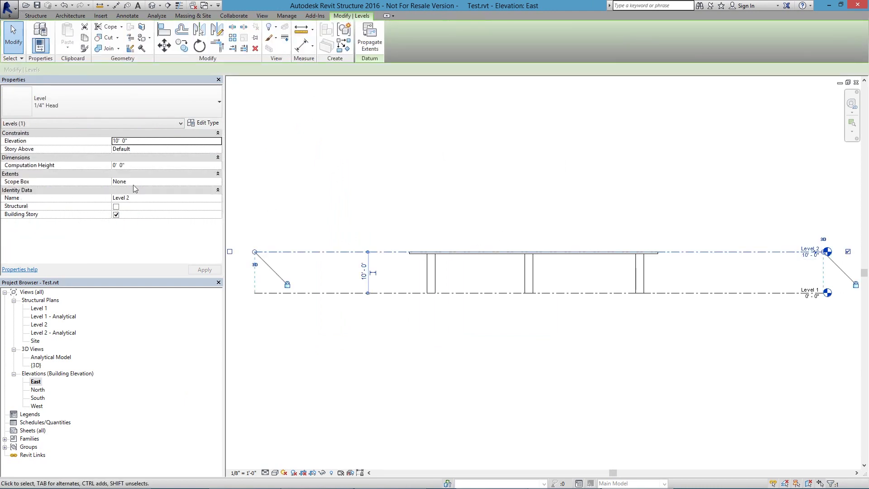
{"action": "left_click", "coordinate": [315, 17]}
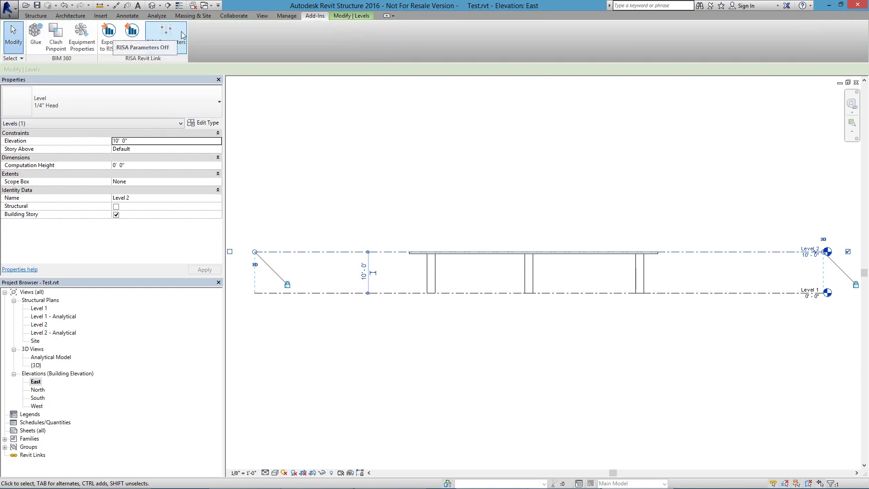
{"action": "left_click", "coordinate": [183, 35]}
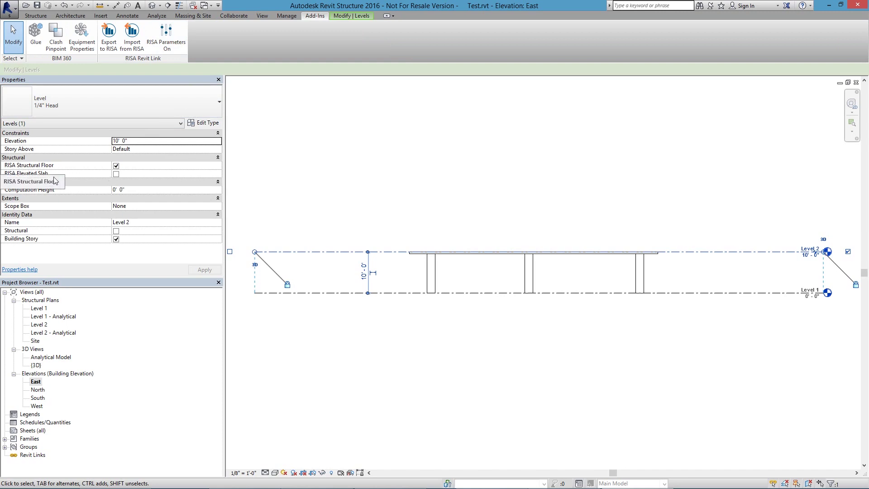
{"action": "left_click", "coordinate": [116, 175]}
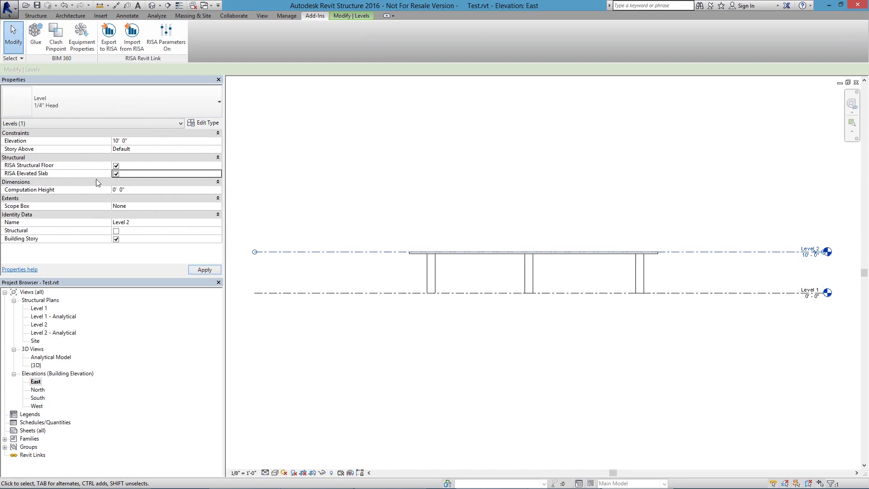
{"action": "left_click", "coordinate": [367, 248]}
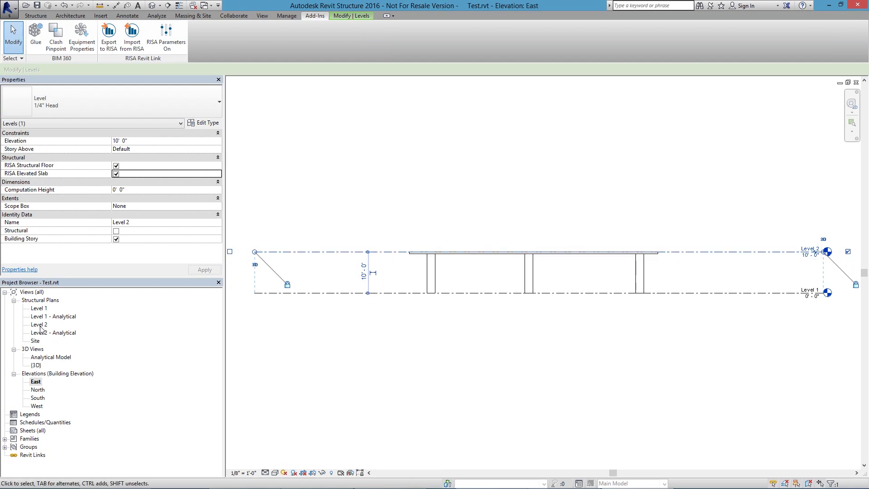
- Return to the Level 2 plan and save the project
{"action": "double_click", "coordinate": [40, 325]}
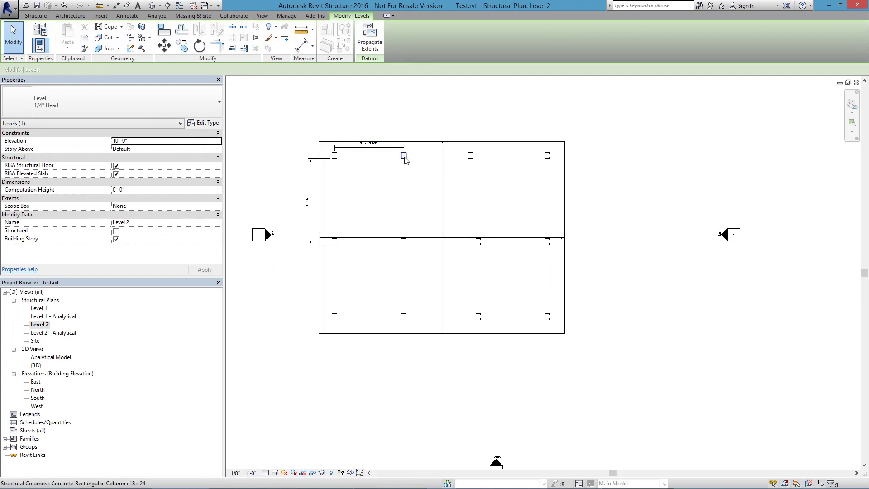
{"action": "left_click", "coordinate": [37, 6]}
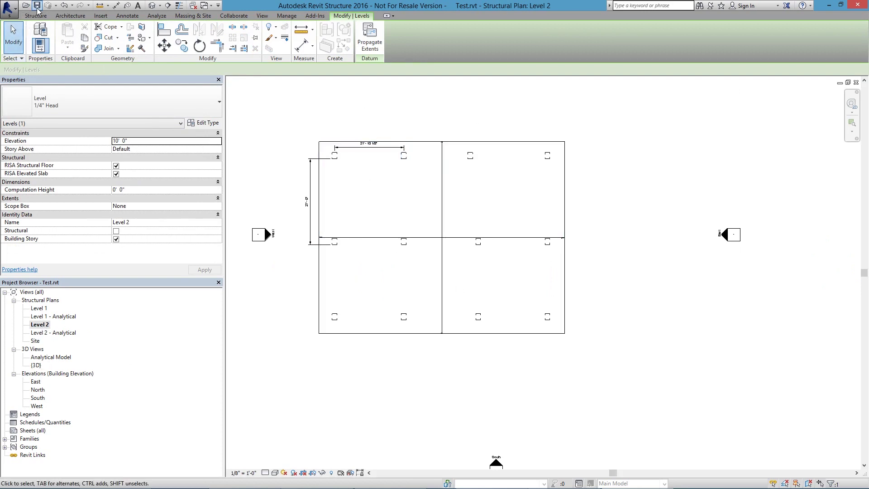
{"action": "key", "text": "Escape"}
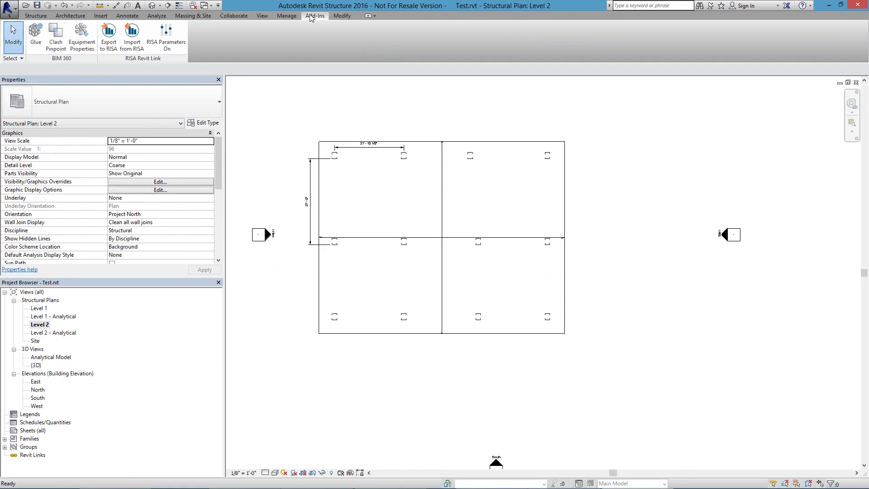
- Export the model to RISAFloor with Elevated Slabs included, and accept the export report
{"action": "left_click", "coordinate": [109, 33]}
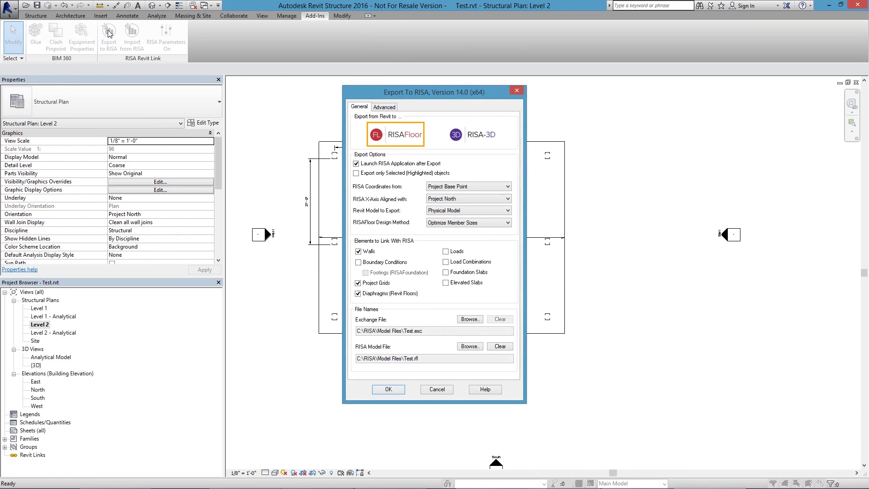
{"action": "left_click", "coordinate": [390, 135]}
{"action": "left_click", "coordinate": [446, 285]}
{"action": "left_click", "coordinate": [389, 390]}
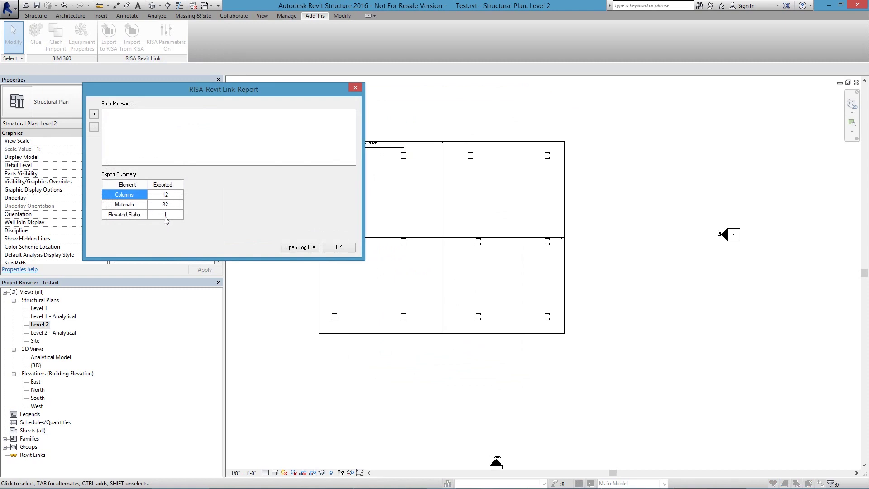
{"action": "left_click", "coordinate": [335, 248]}
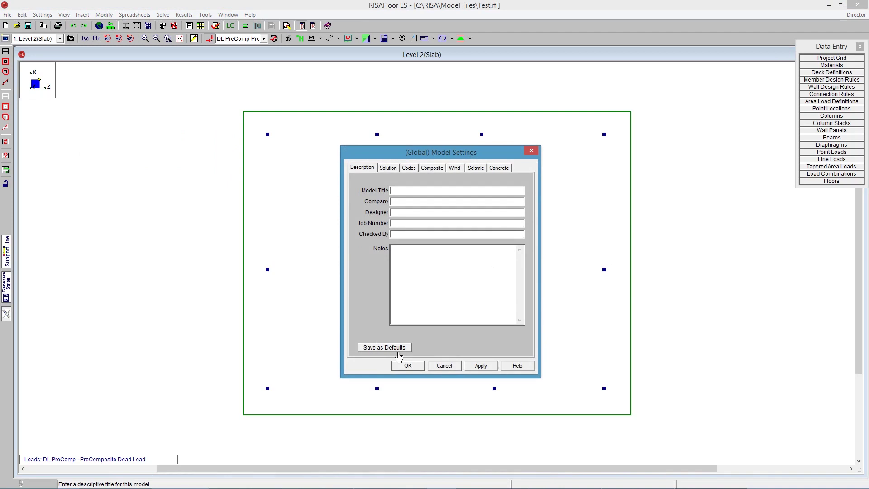
- Close Model Settings and switch RISAFloor to the Full Model 3-D view
{"action": "left_click", "coordinate": [409, 366]}
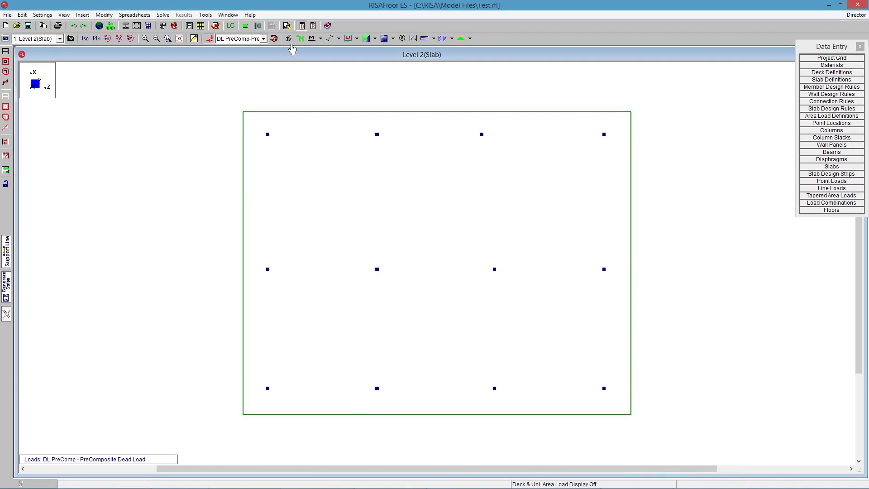
{"action": "left_click", "coordinate": [46, 40]}
{"action": "left_click", "coordinate": [34, 47]}
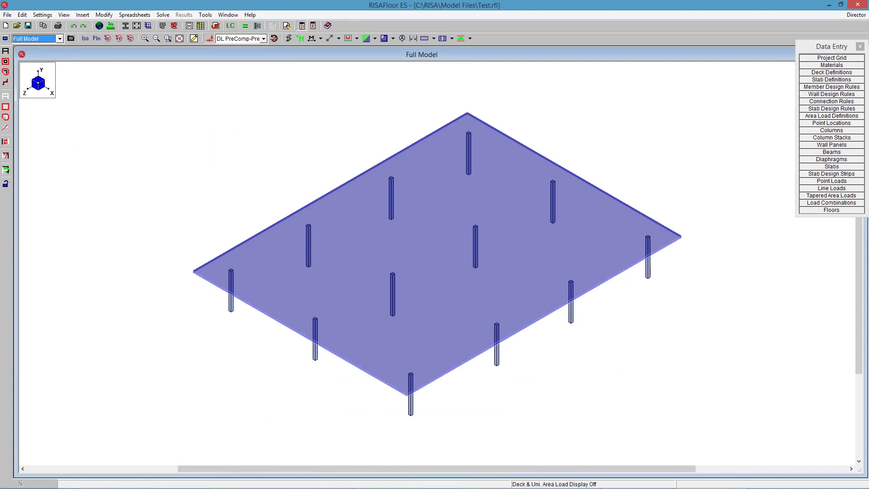
{"action": "left_click", "coordinate": [385, 459]}
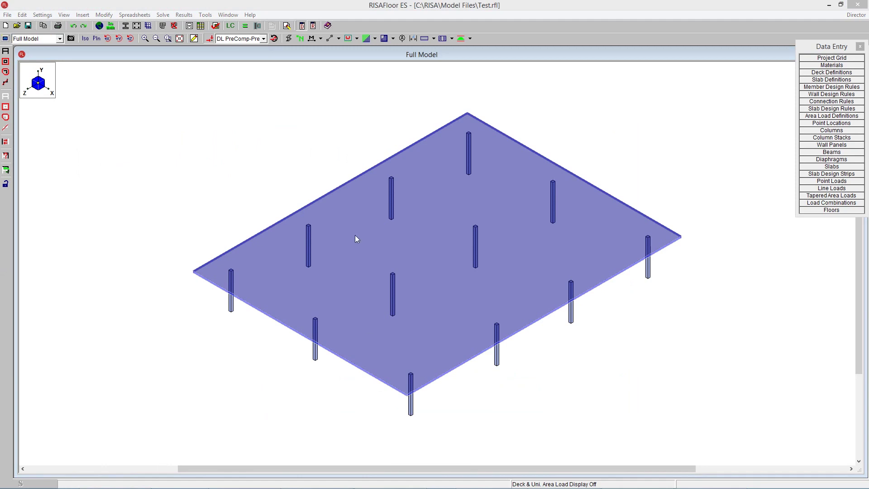